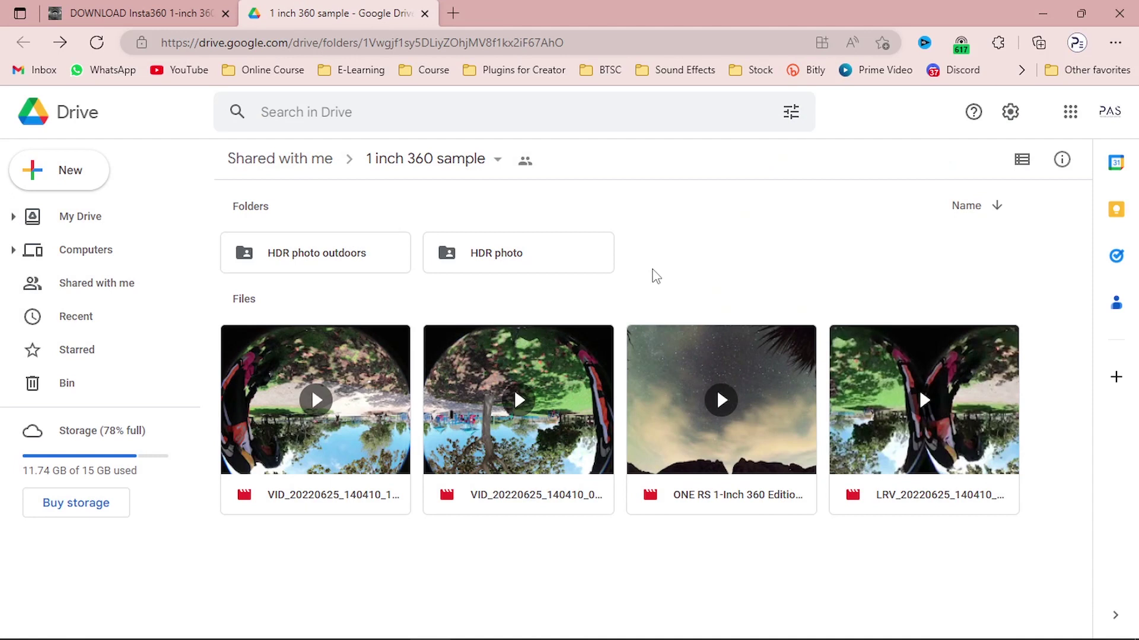
Check the file details of the first sample video.
click(335, 458)
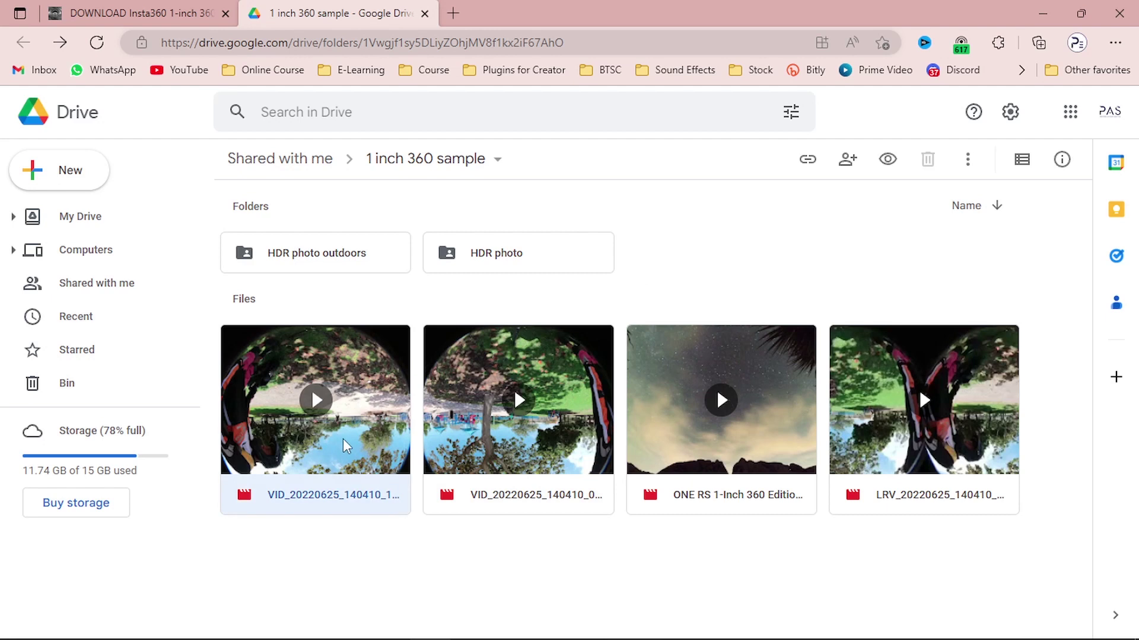
right_click(375, 431)
click(430, 434)
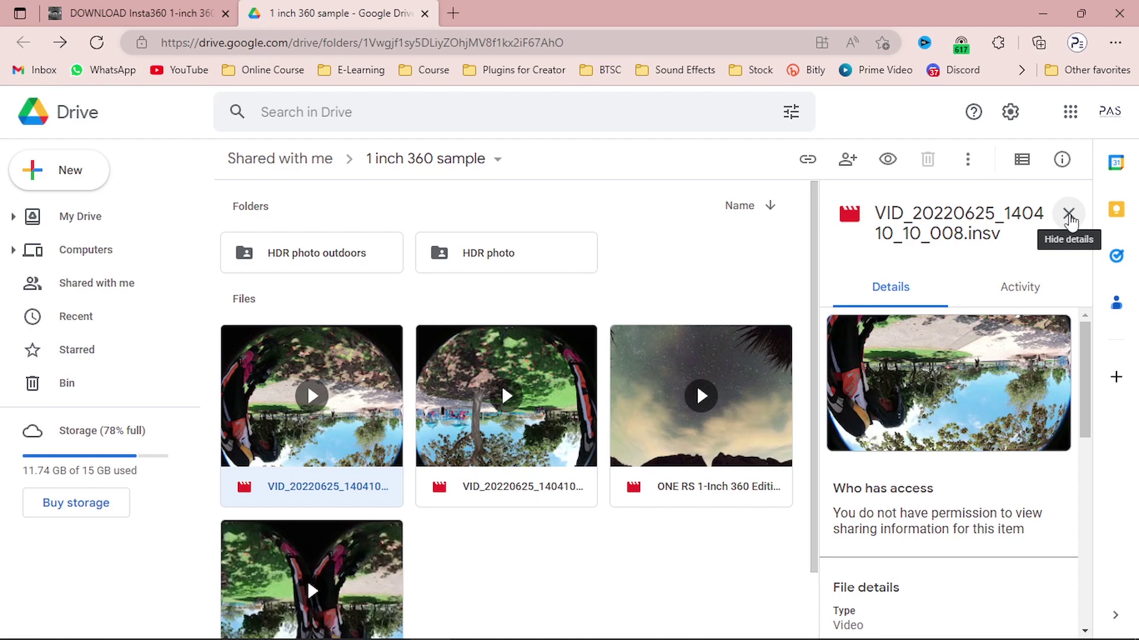
click(1068, 215)
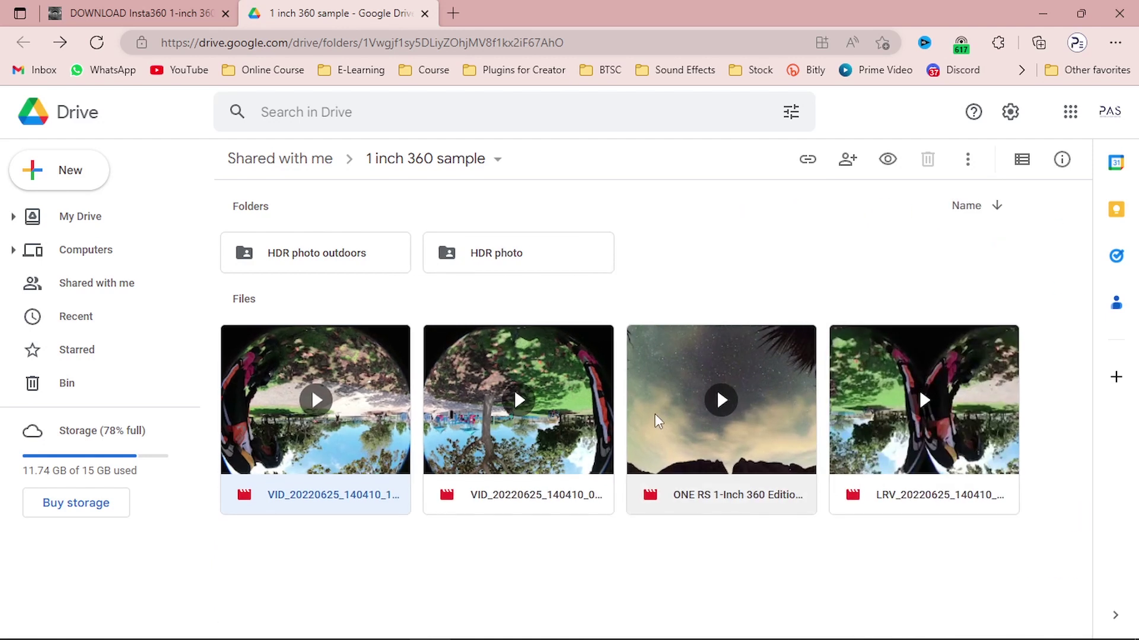
Check the second sample video's file details, then clear the selection.
click(508, 396)
right_click(508, 396)
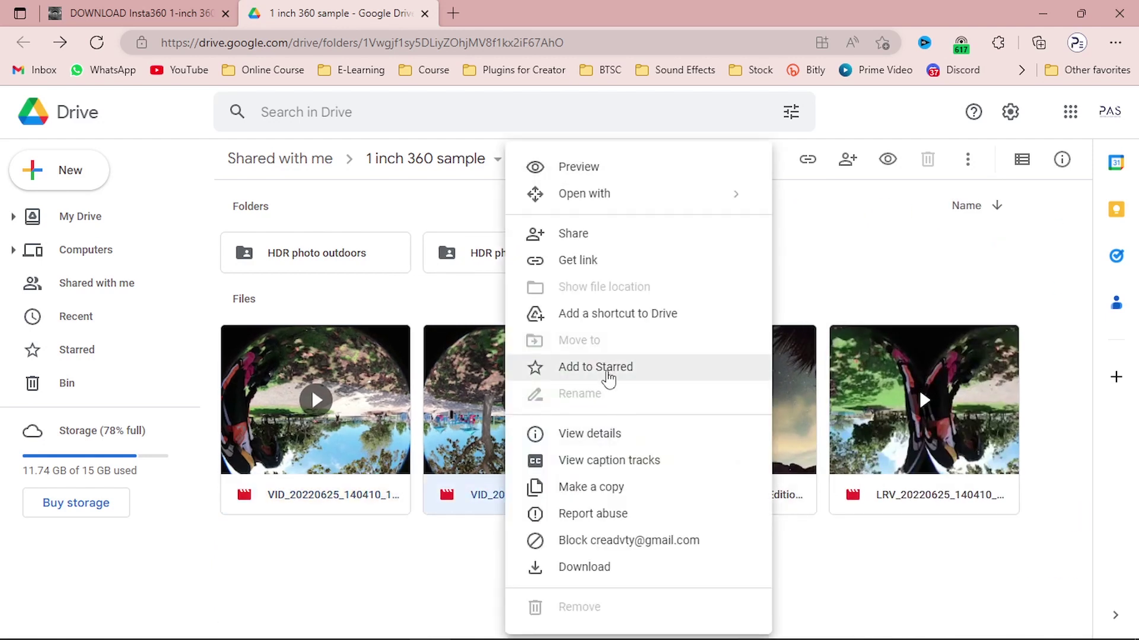
click(599, 432)
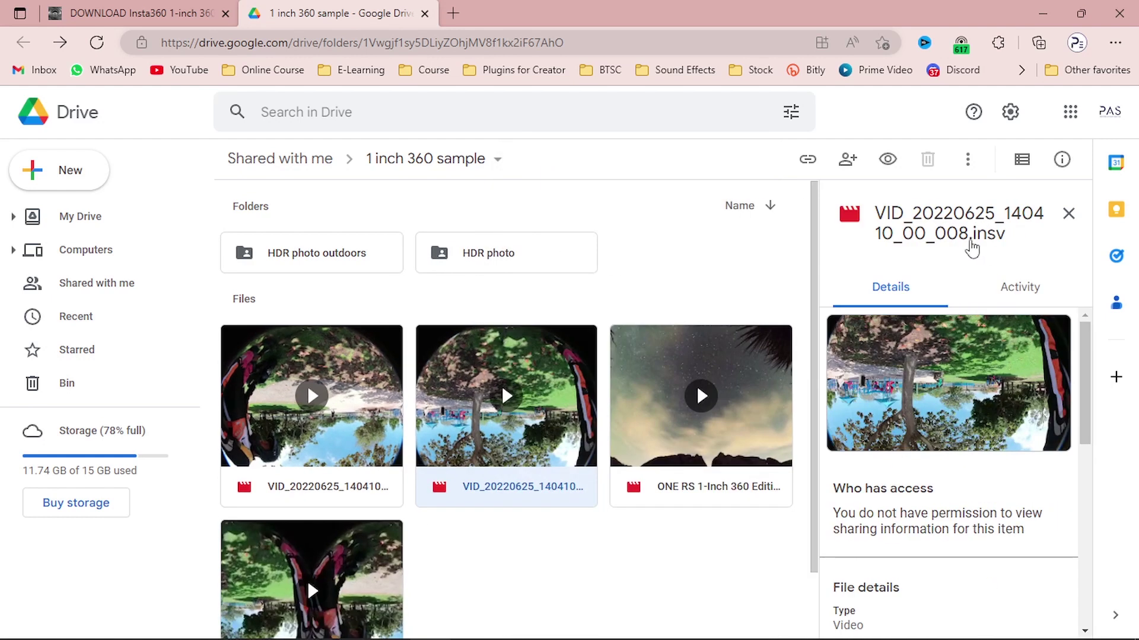
click(1069, 214)
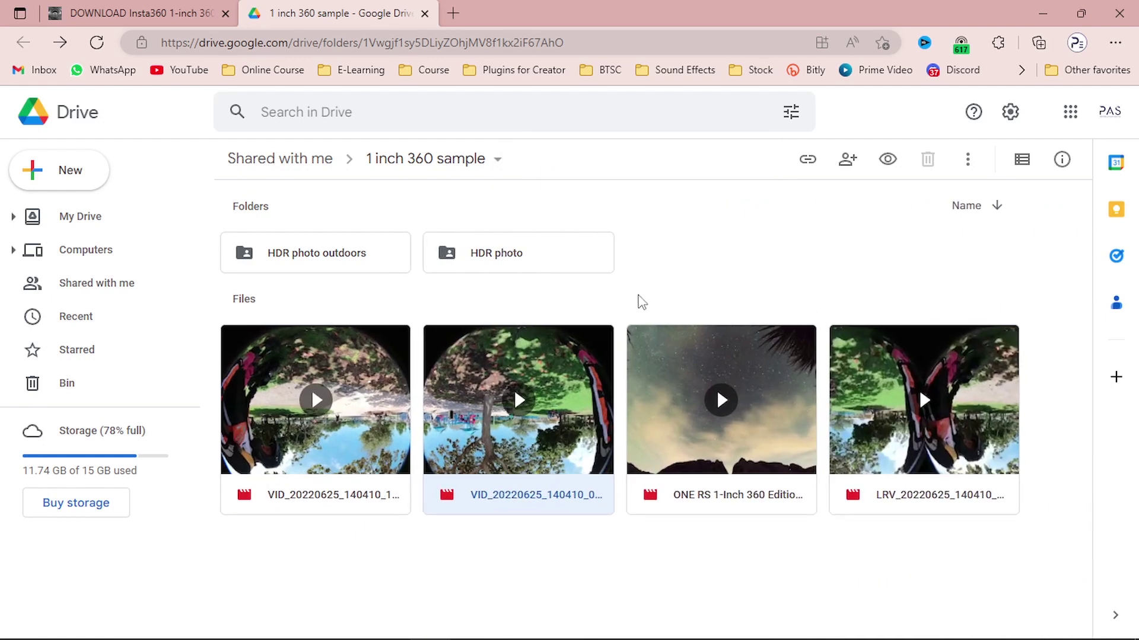
click(632, 315)
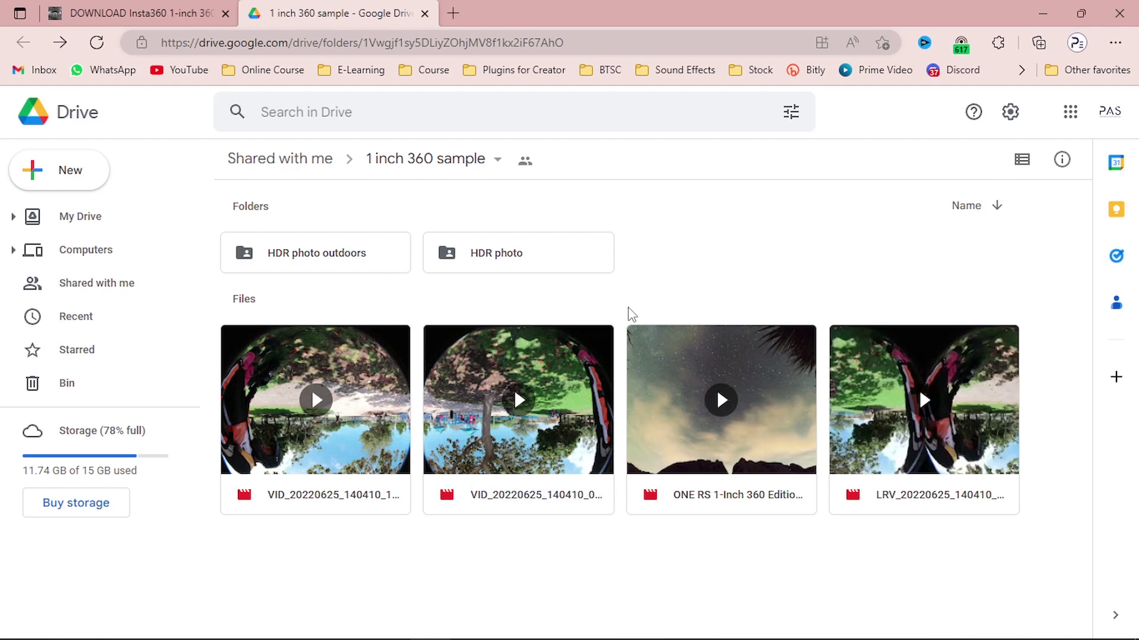
Select the first video, second video and LRV file together, then deselect them.
click(356, 422)
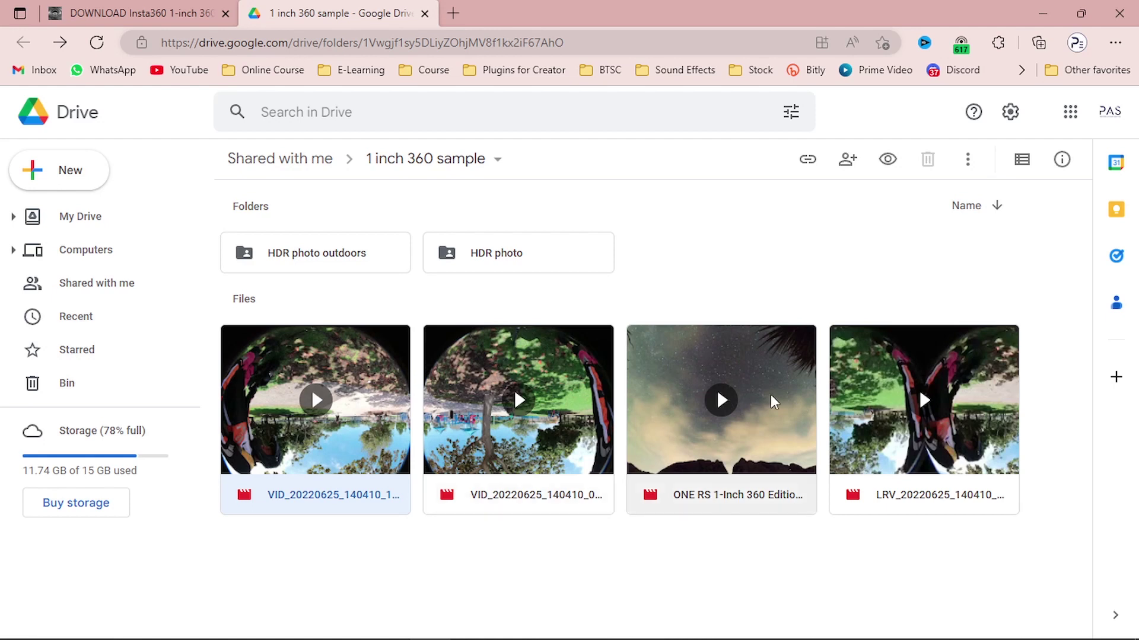
ctrl+click(955, 409)
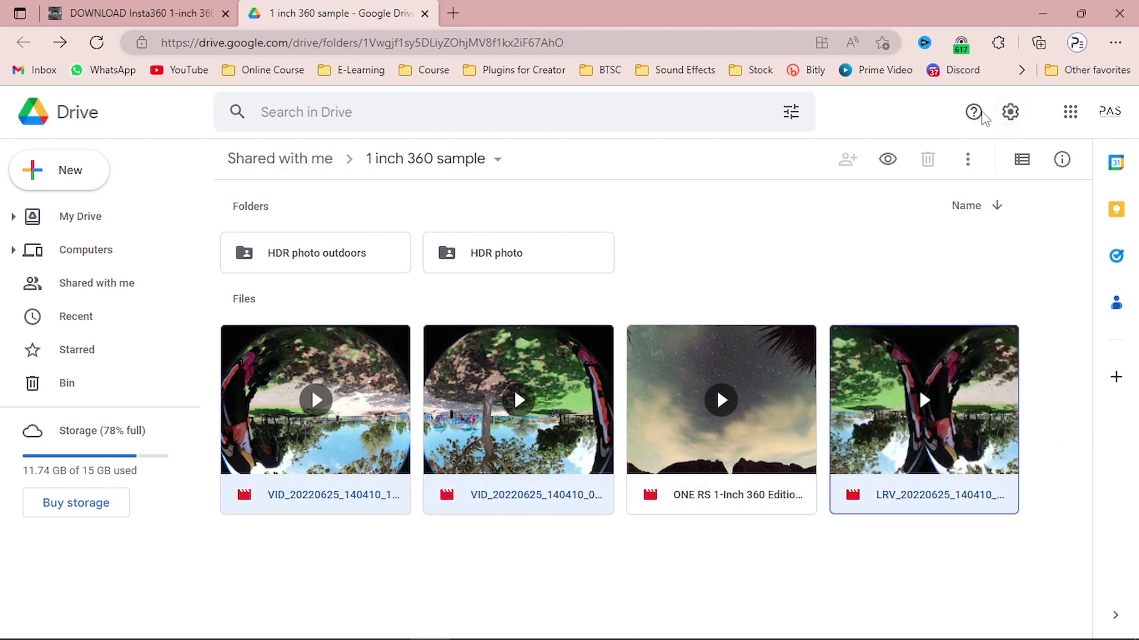
click(785, 261)
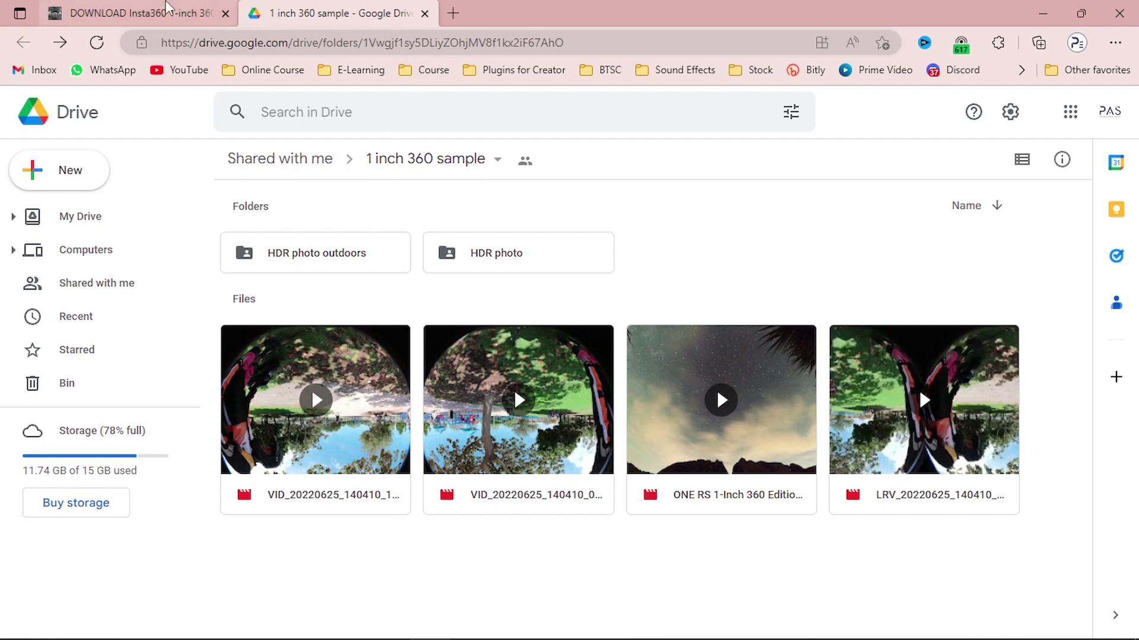
Go to the 360 Rumors download article on viewing INSV files.
click(159, 7)
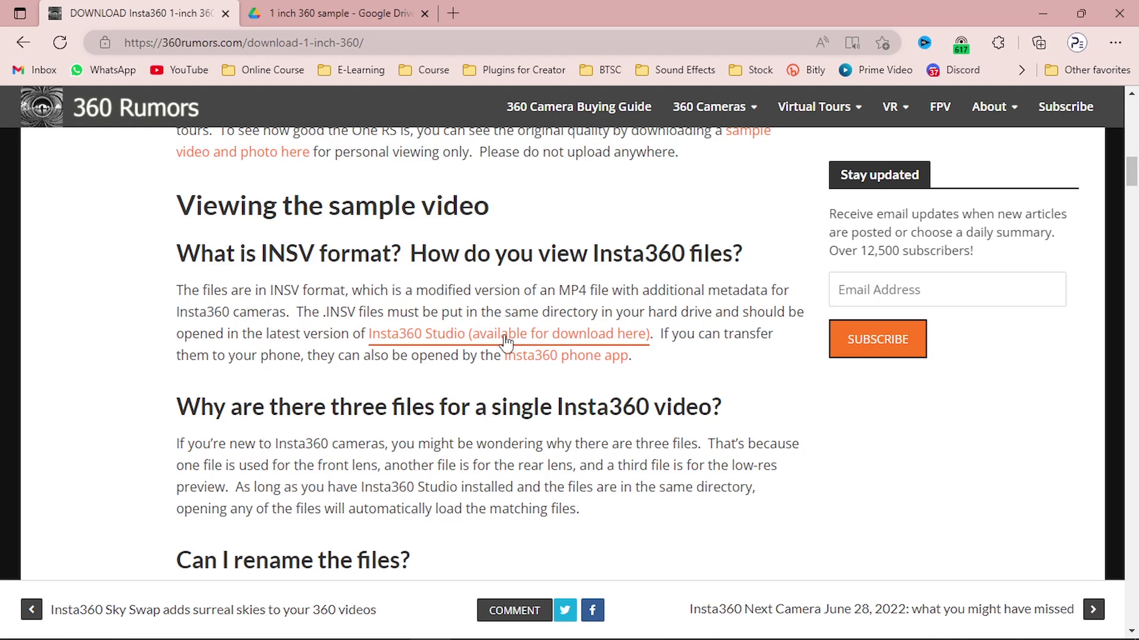
click(399, 43)
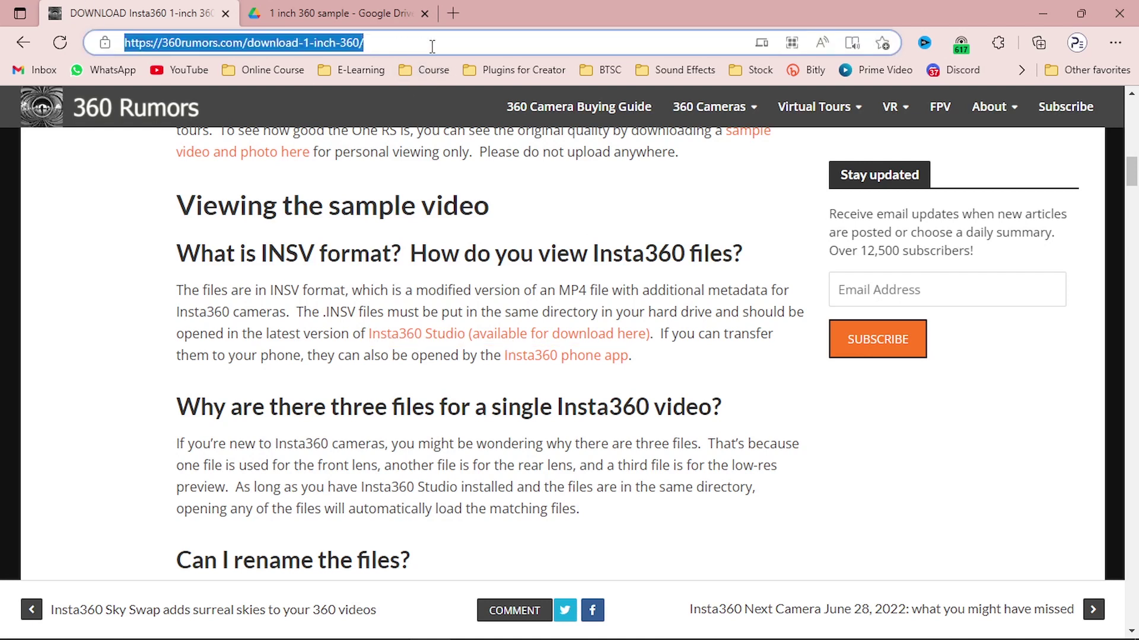
click(479, 233)
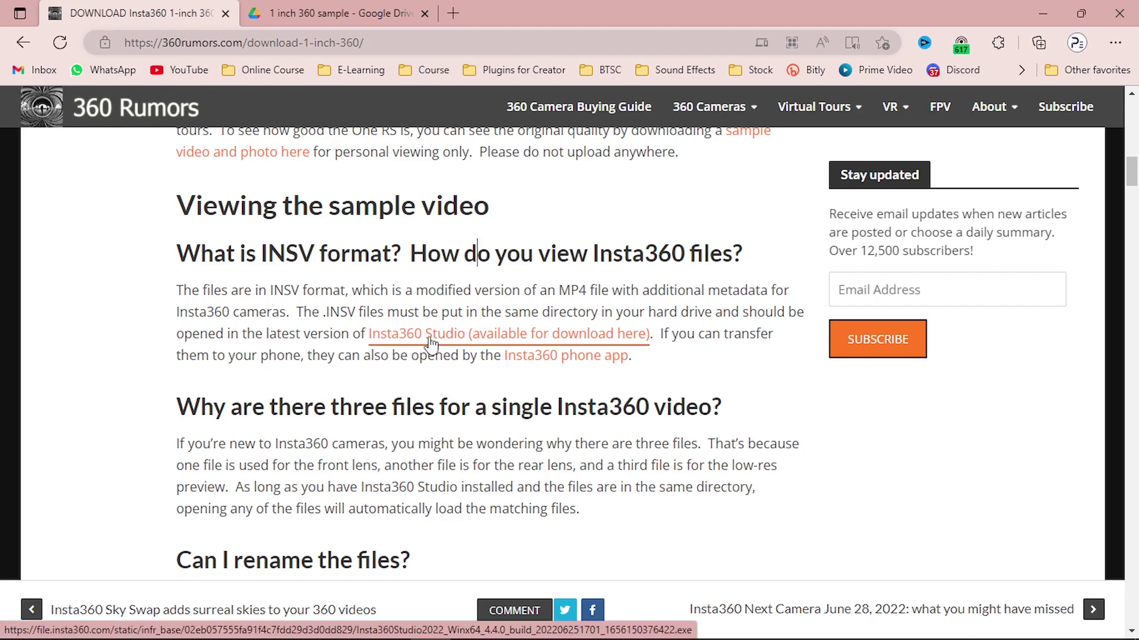
Start the Insta360 Studio download from the article, cancel it, and return to Insta360 Studio.
click(489, 336)
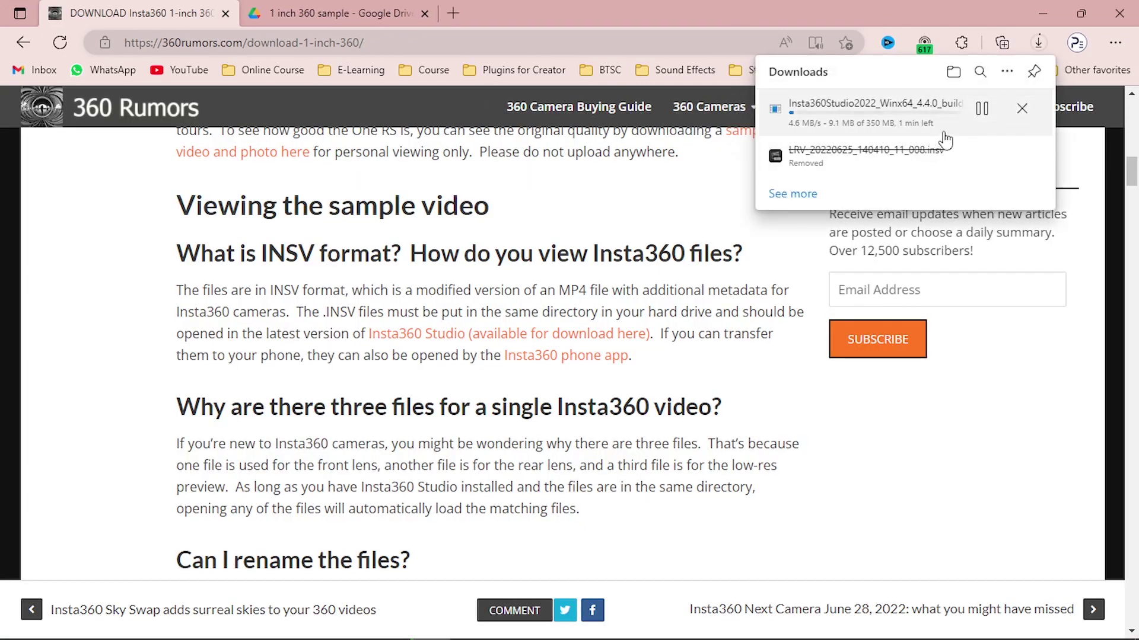
click(1022, 108)
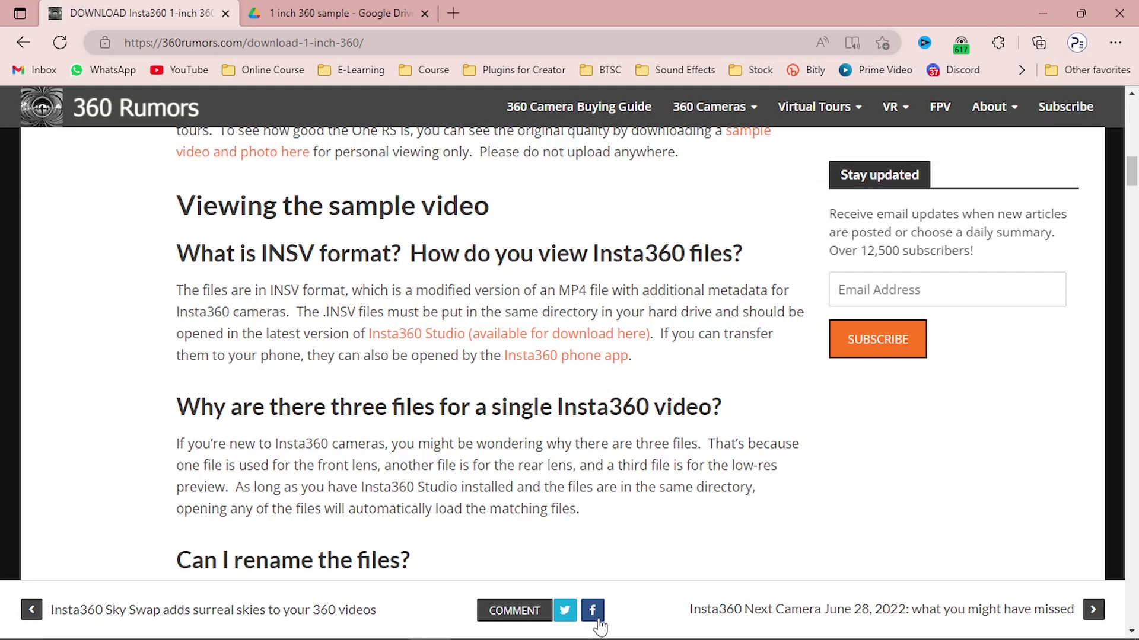
click(622, 253)
click(757, 631)
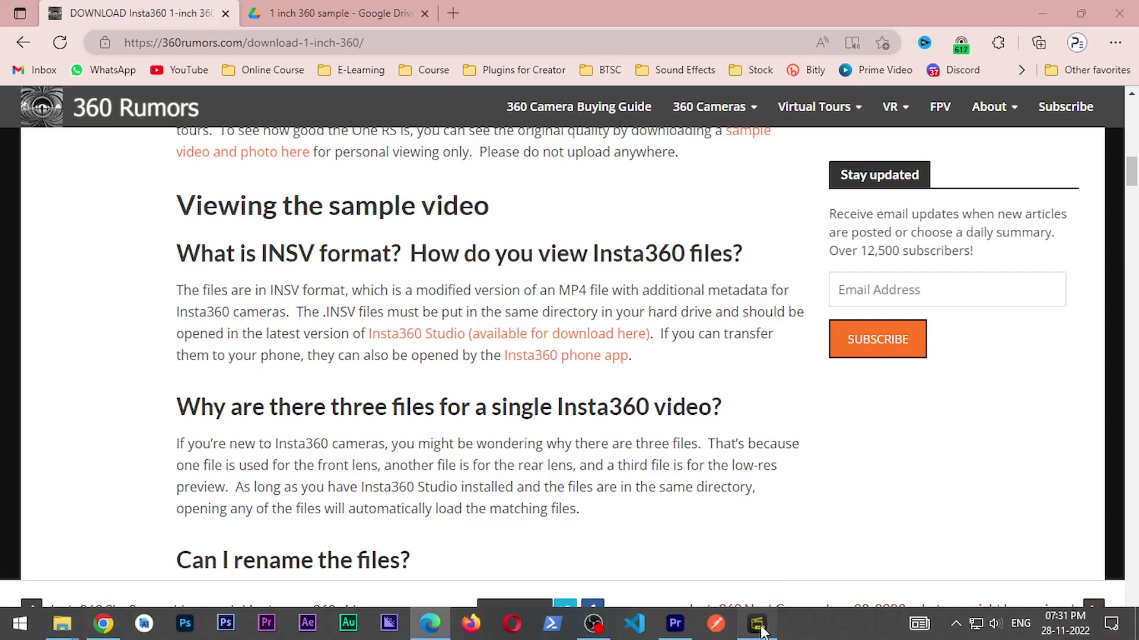
Import VID_20220625_140410_10_008 into Insta360 Studio.
drag(123, 20, 209, 39)
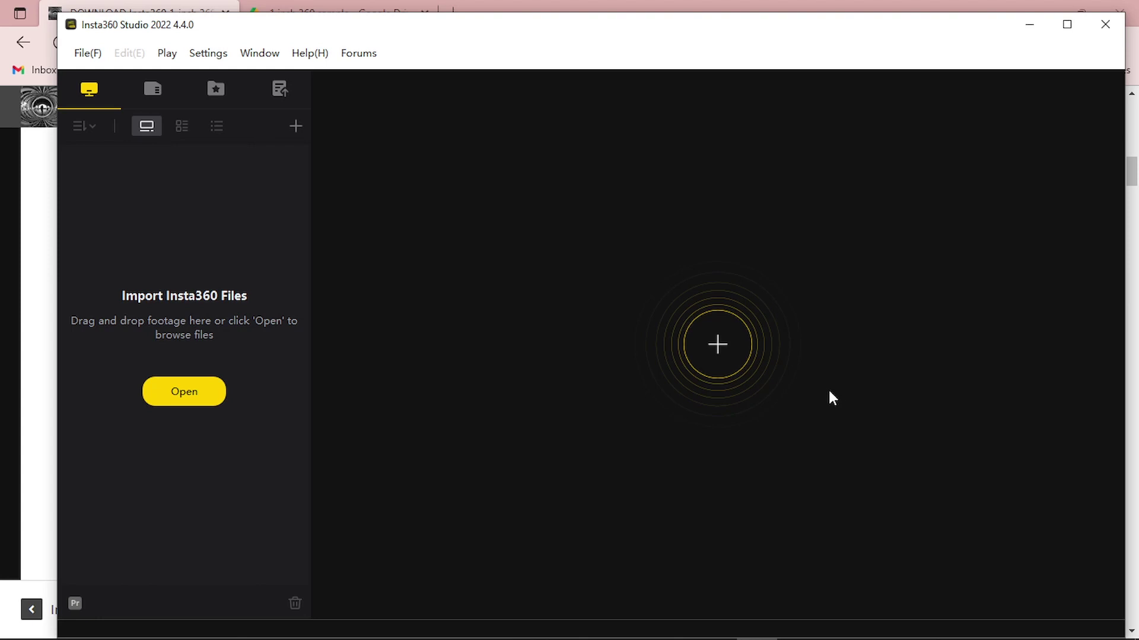
click(183, 398)
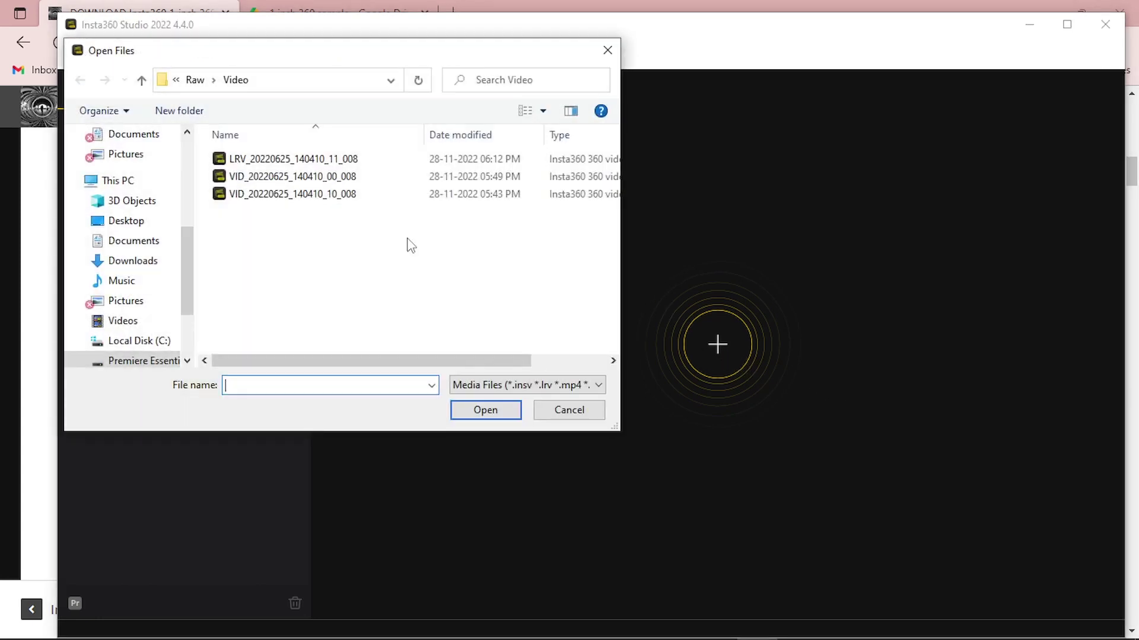
drag(252, 221, 279, 179)
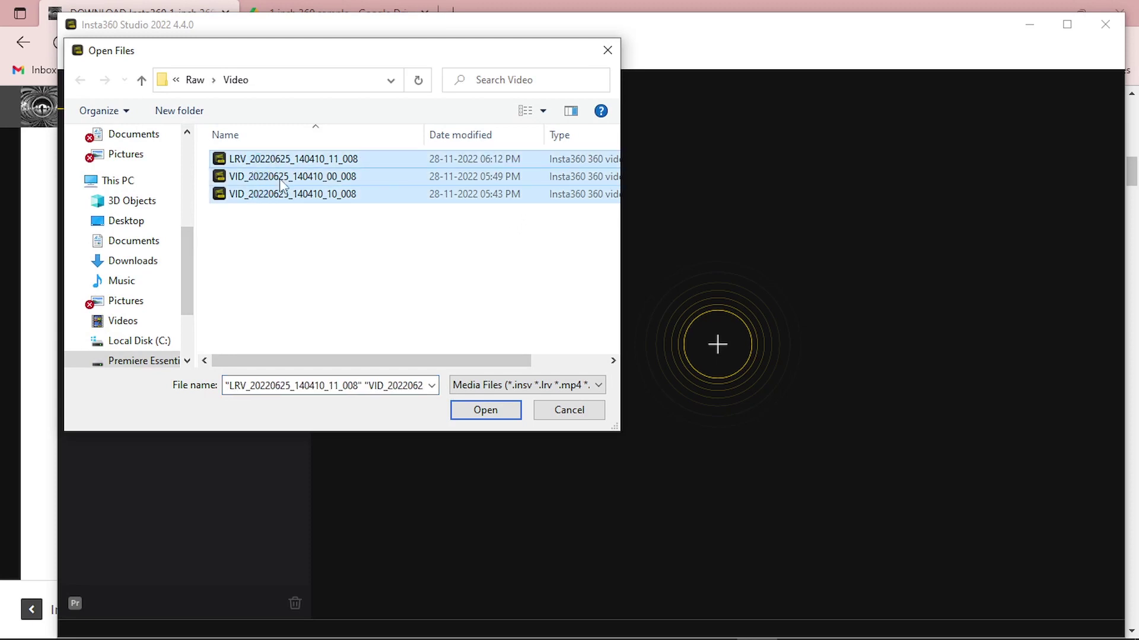
click(347, 243)
click(334, 201)
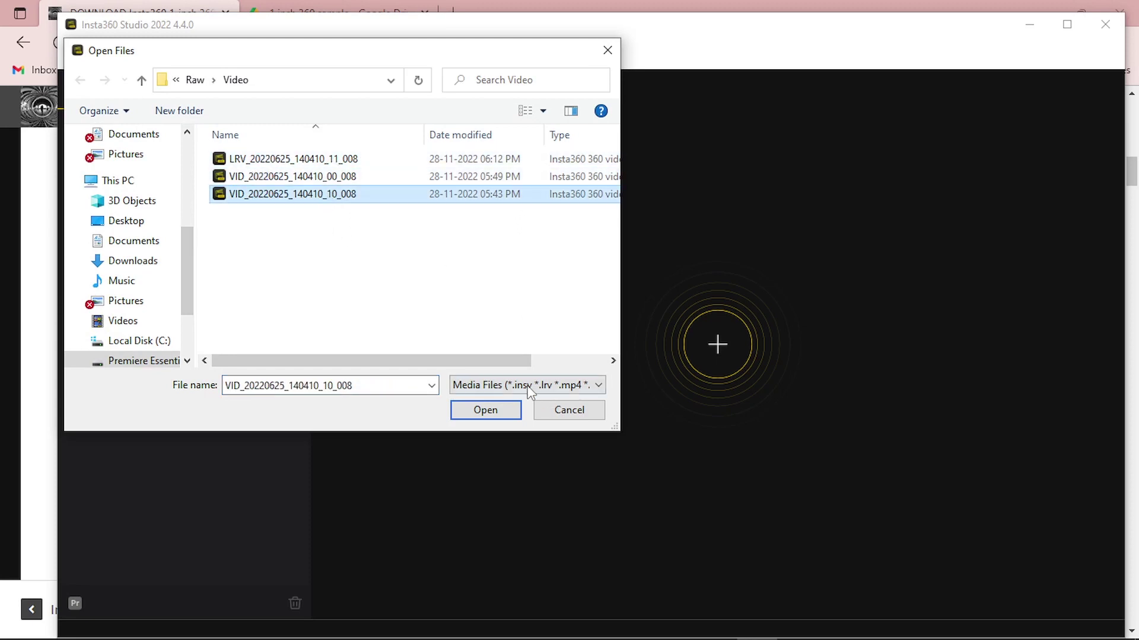
click(482, 411)
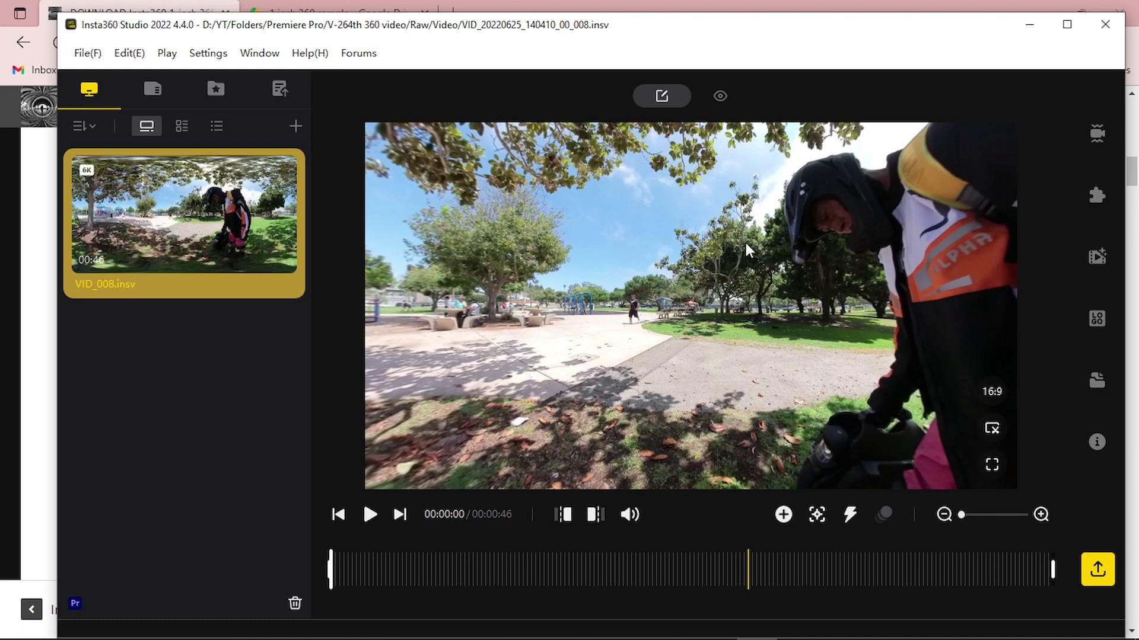
Turn the 360 preview to centre the tree and playground, and try full-screen preview.
drag(831, 298, 781, 363)
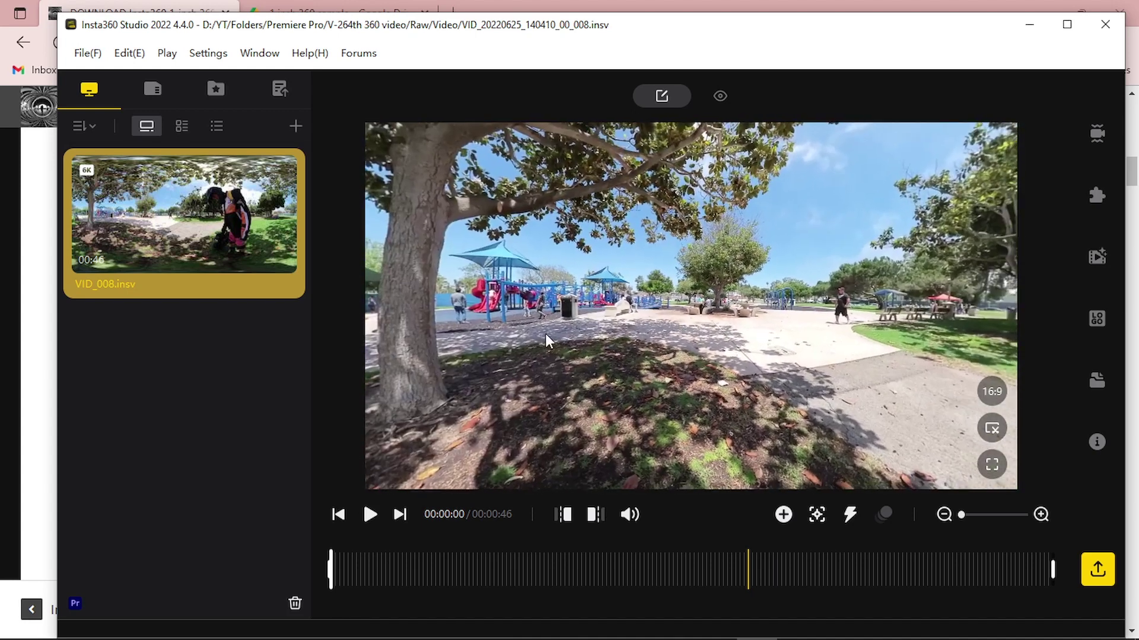
drag(547, 341, 709, 274)
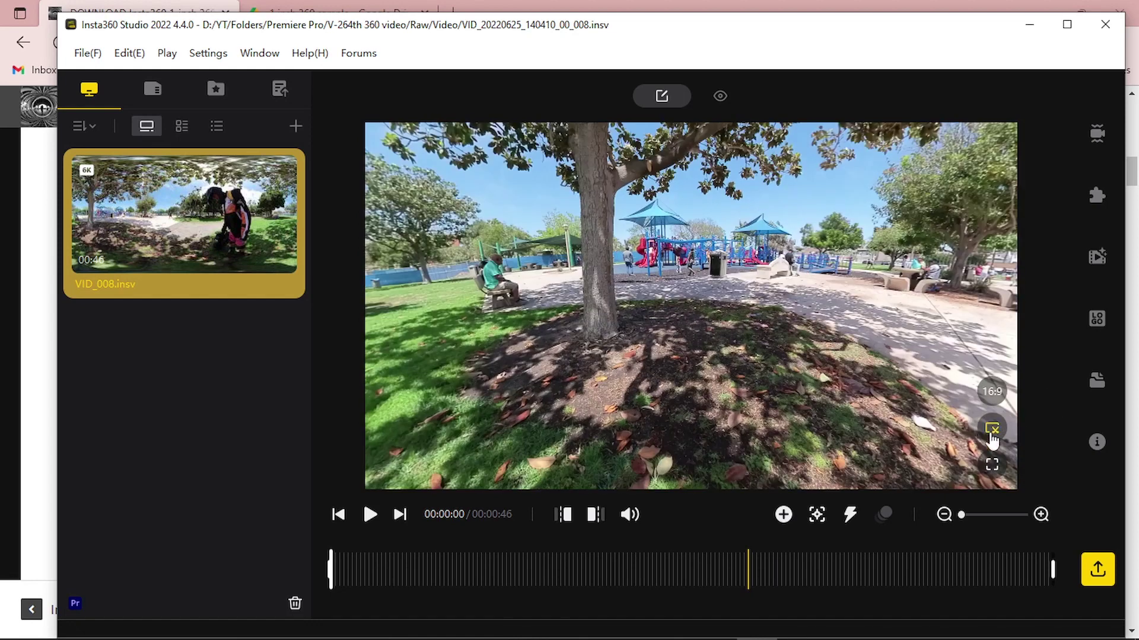
click(991, 465)
click(1067, 553)
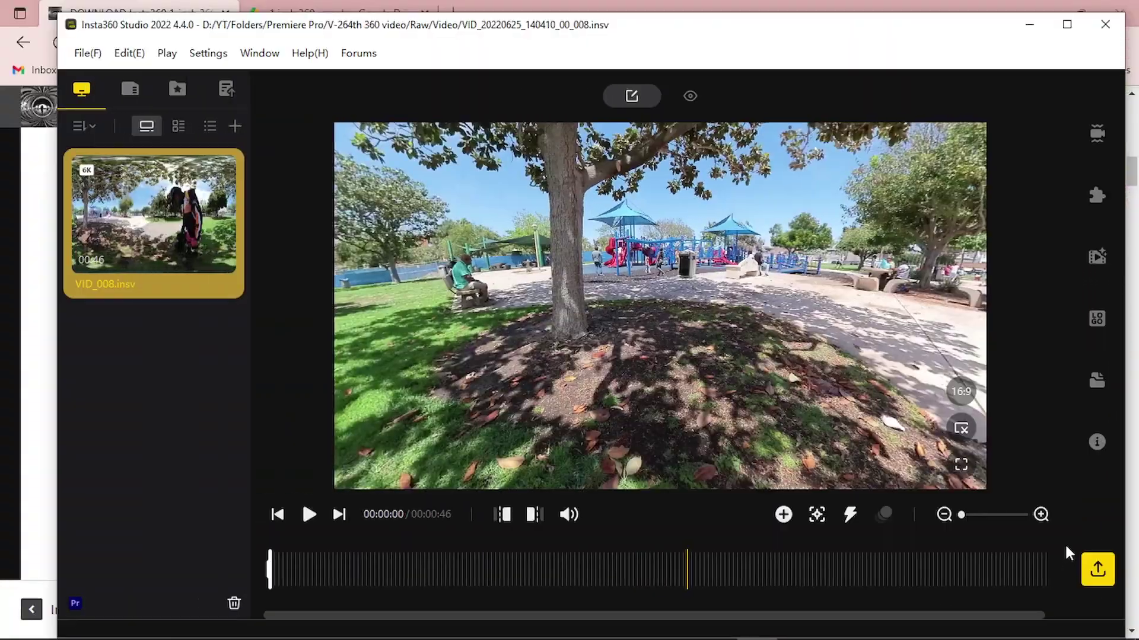
Zoom the timeline, swing the view around the park, and jump to a later moment.
drag(961, 515, 995, 515)
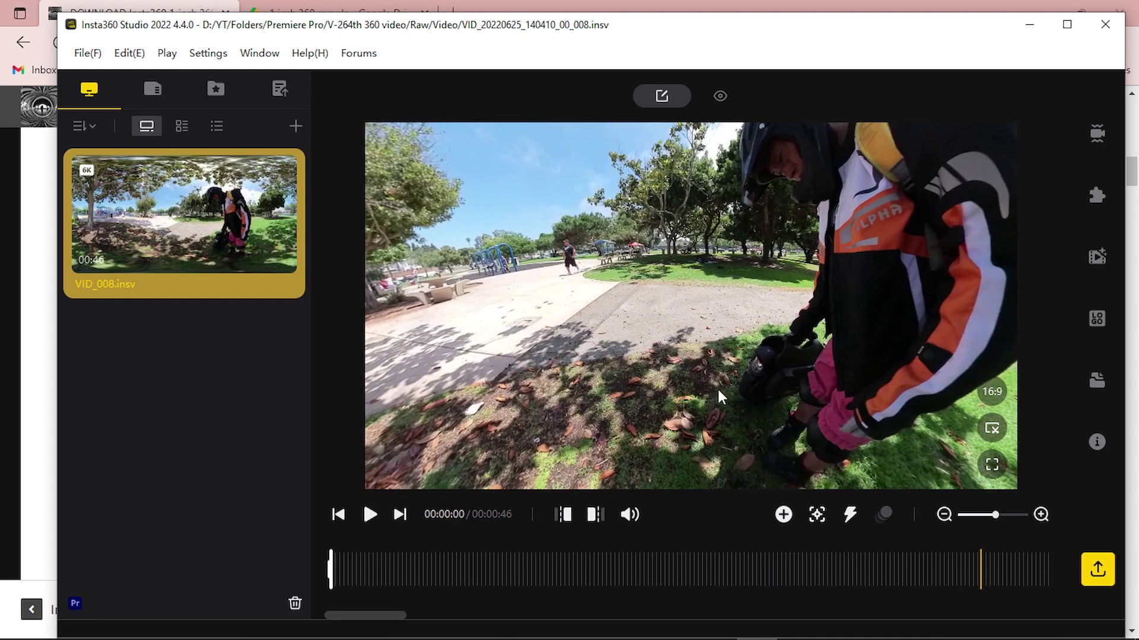
drag(719, 396, 771, 335)
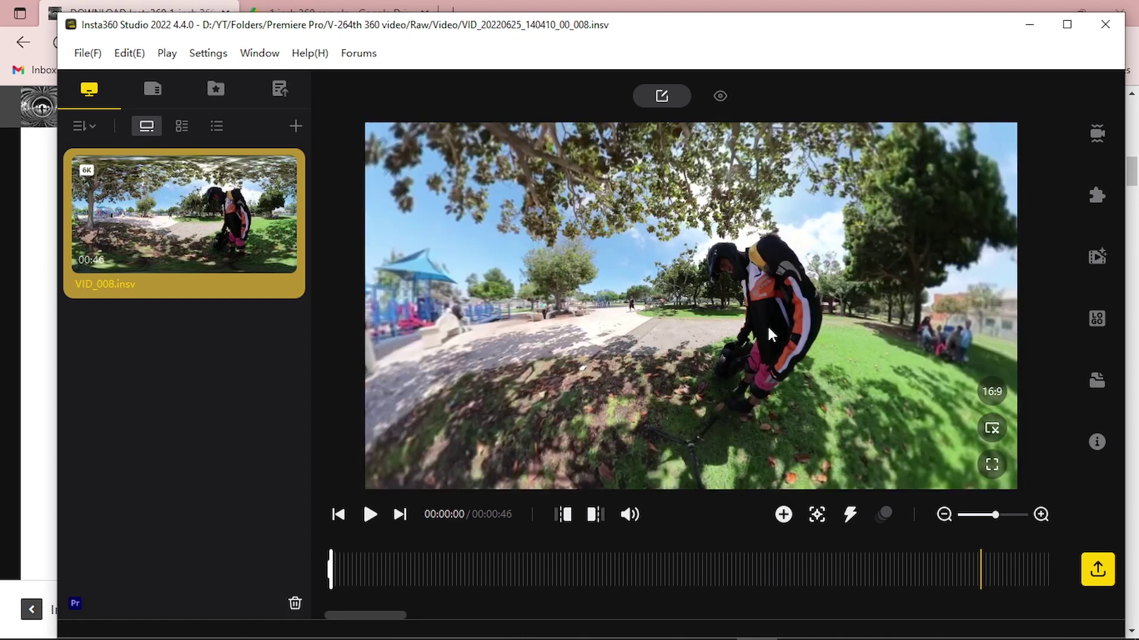
scroll(771, 335, down, 5)
scroll(693, 329, up, 6)
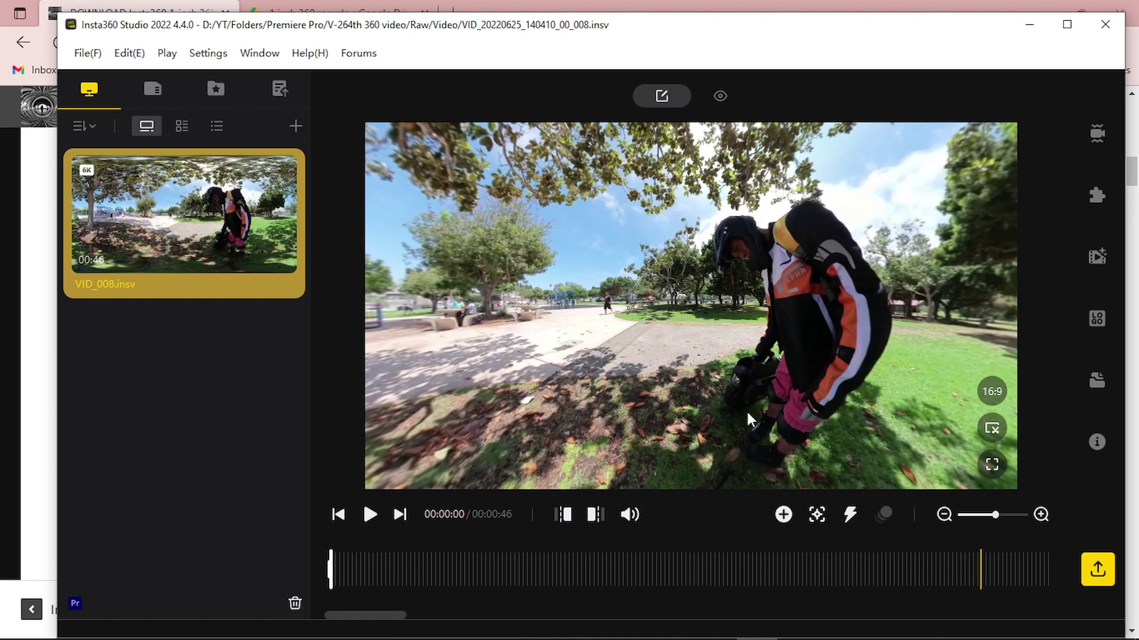
drag(365, 585, 464, 578)
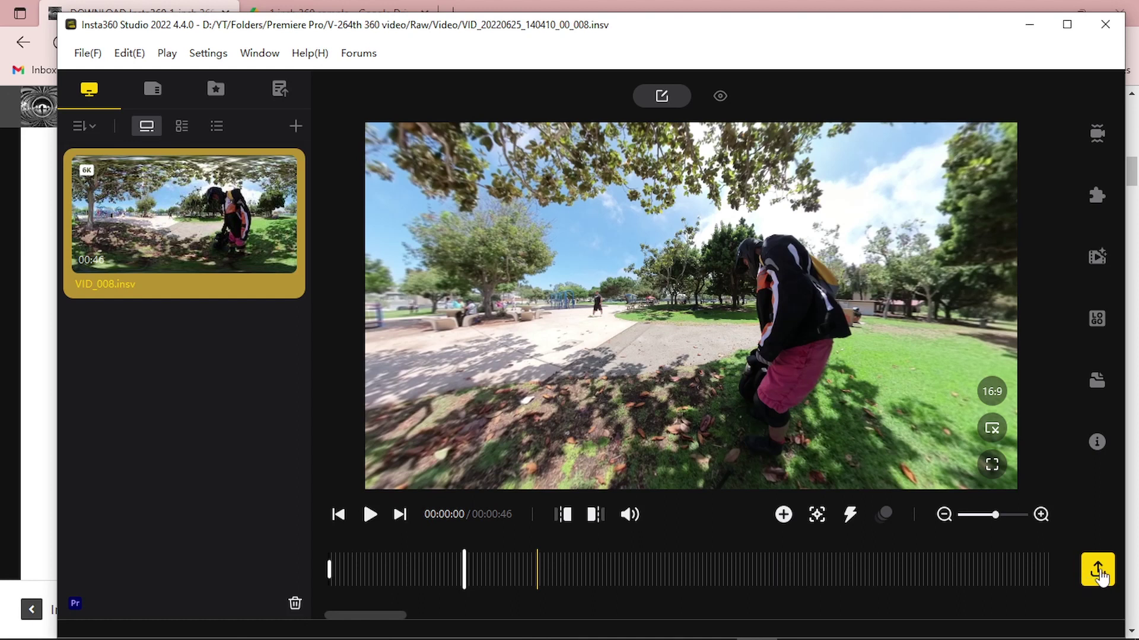
Export a 6144x3072, 185 Mbps 360 Video MP4 to the Desktop.
click(1098, 571)
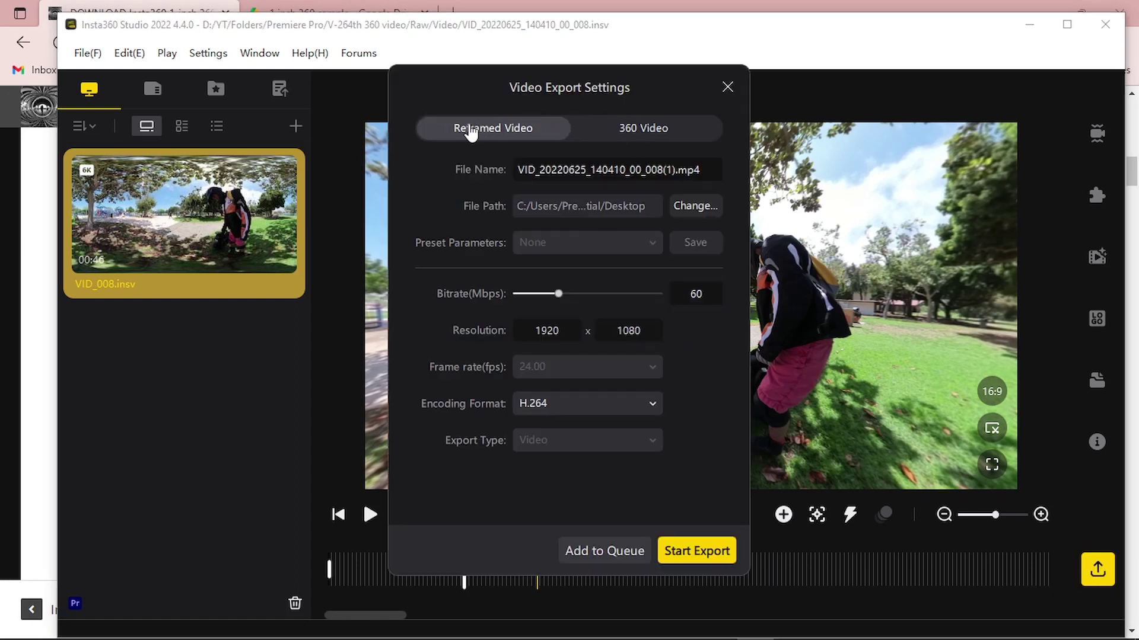
click(632, 138)
click(511, 131)
drag(633, 102, 451, 96)
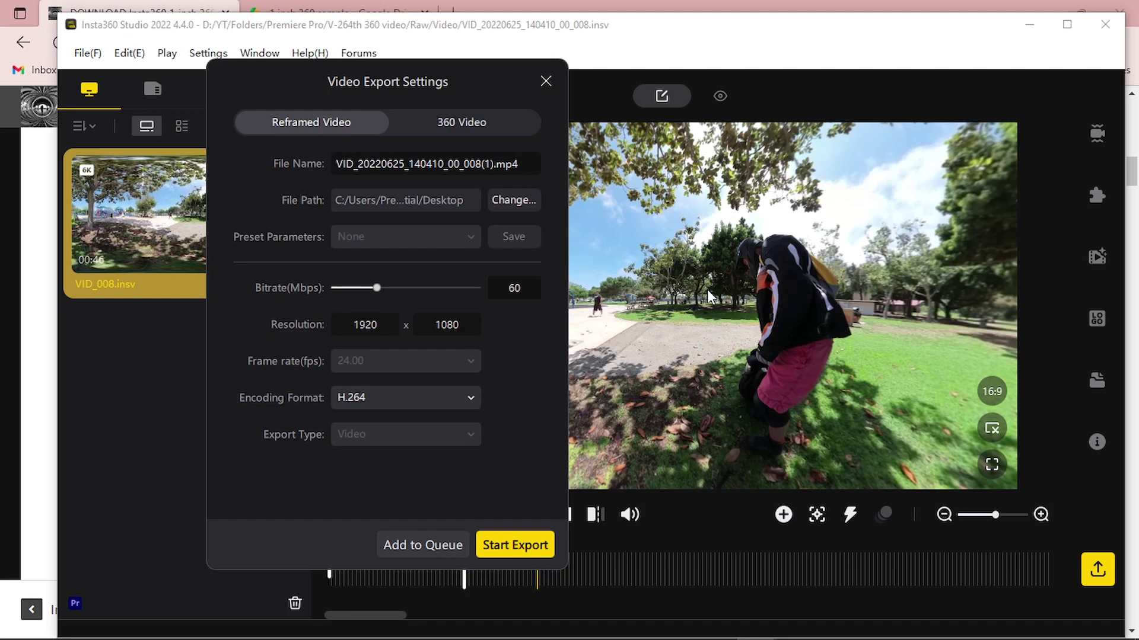
click(454, 127)
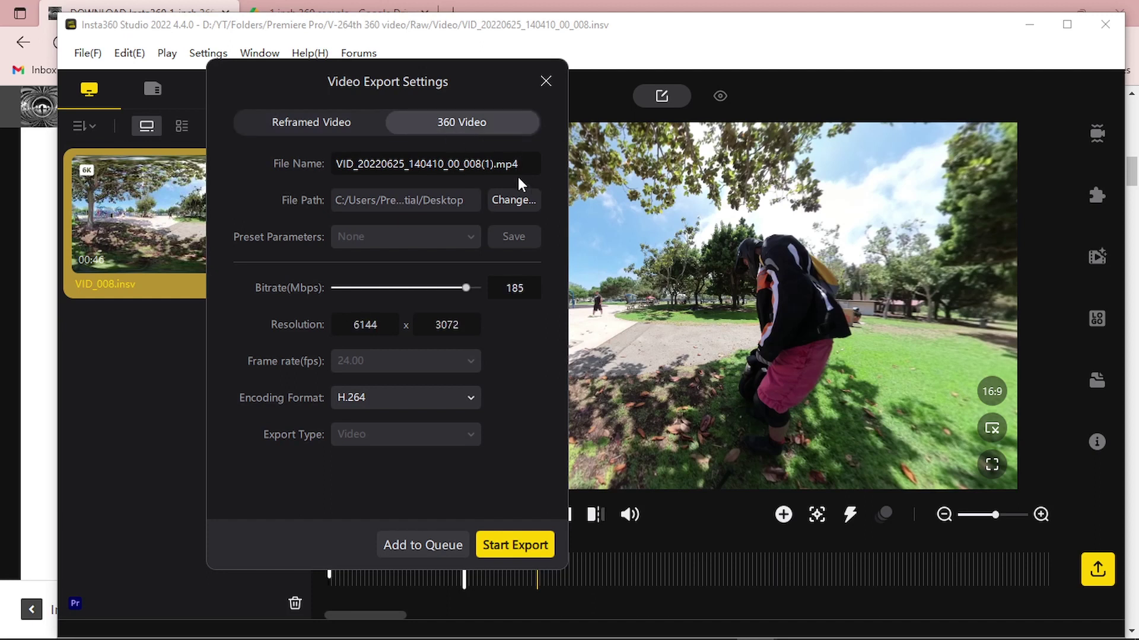
drag(518, 164, 333, 165)
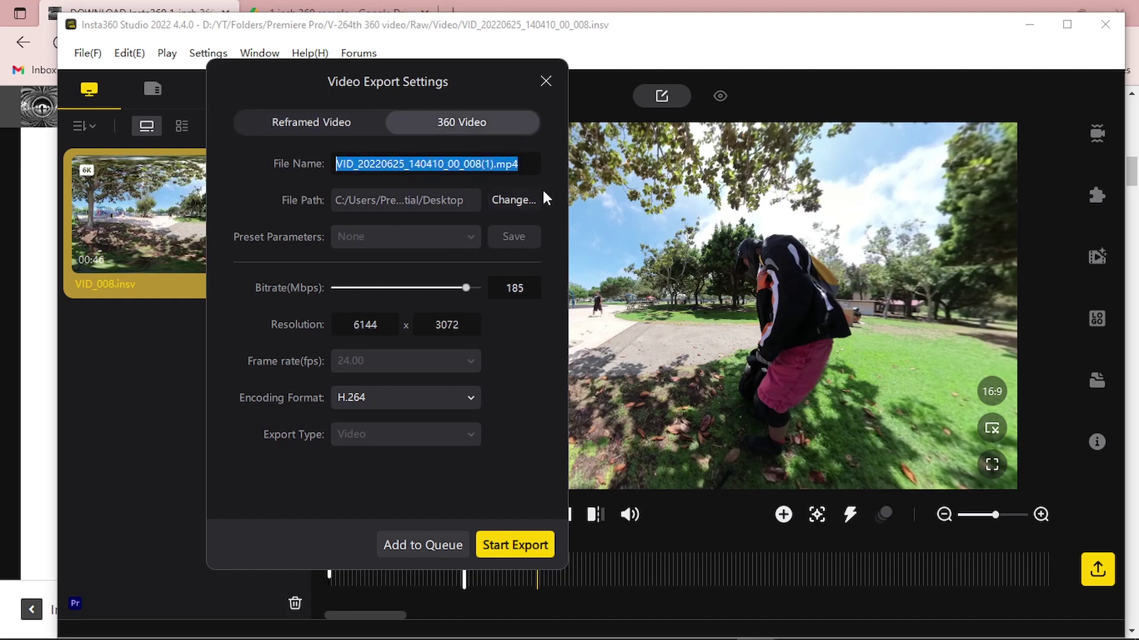
click(510, 201)
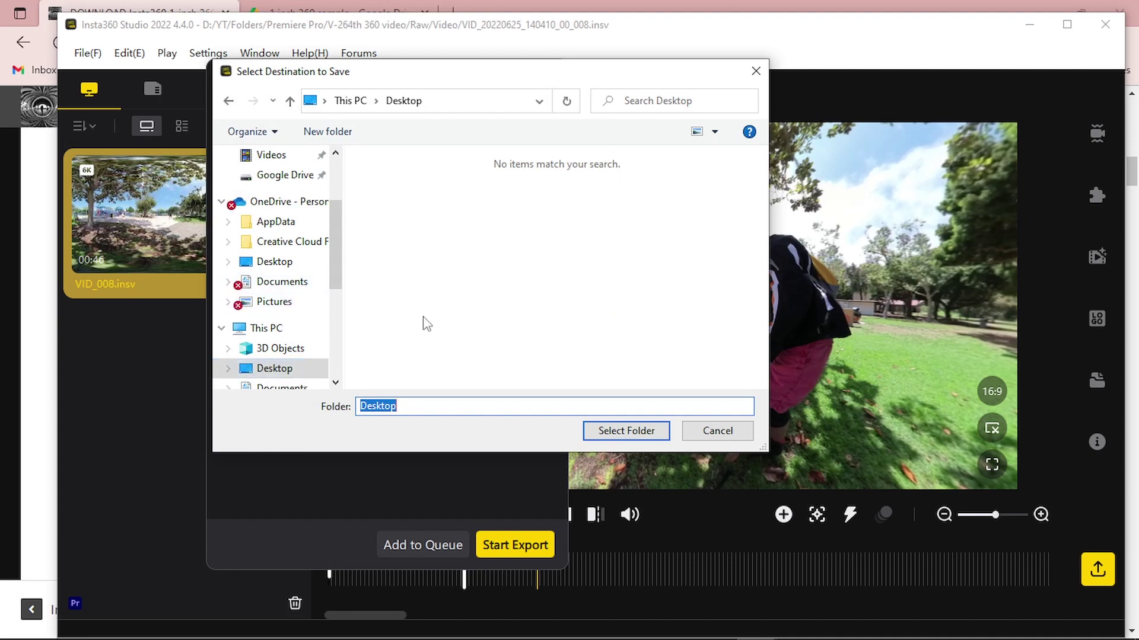
click(716, 433)
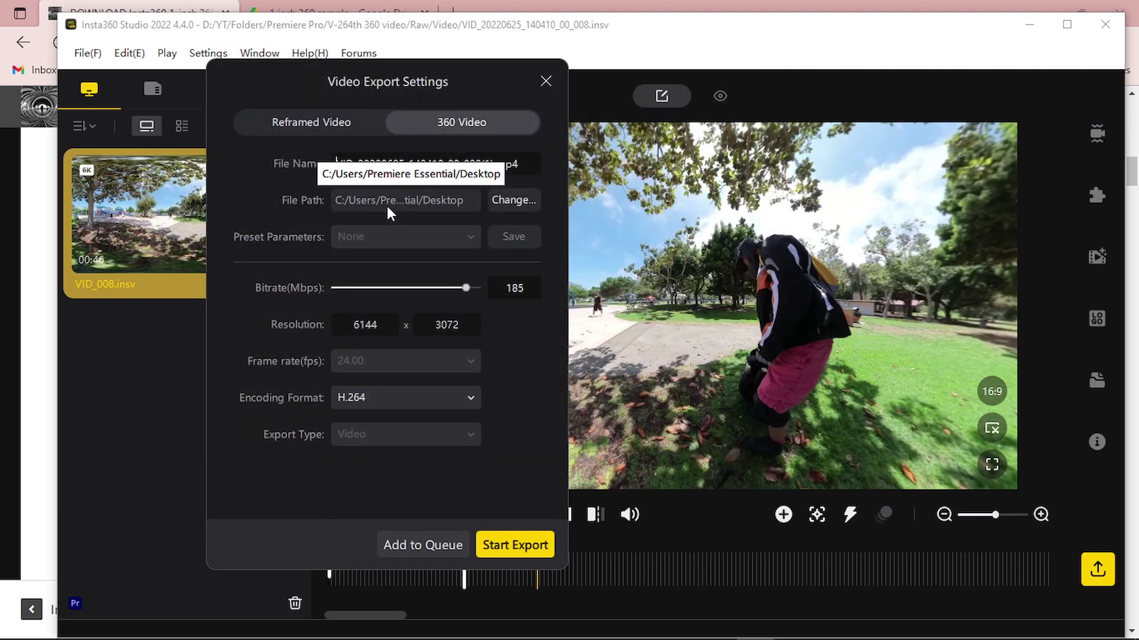
click(514, 546)
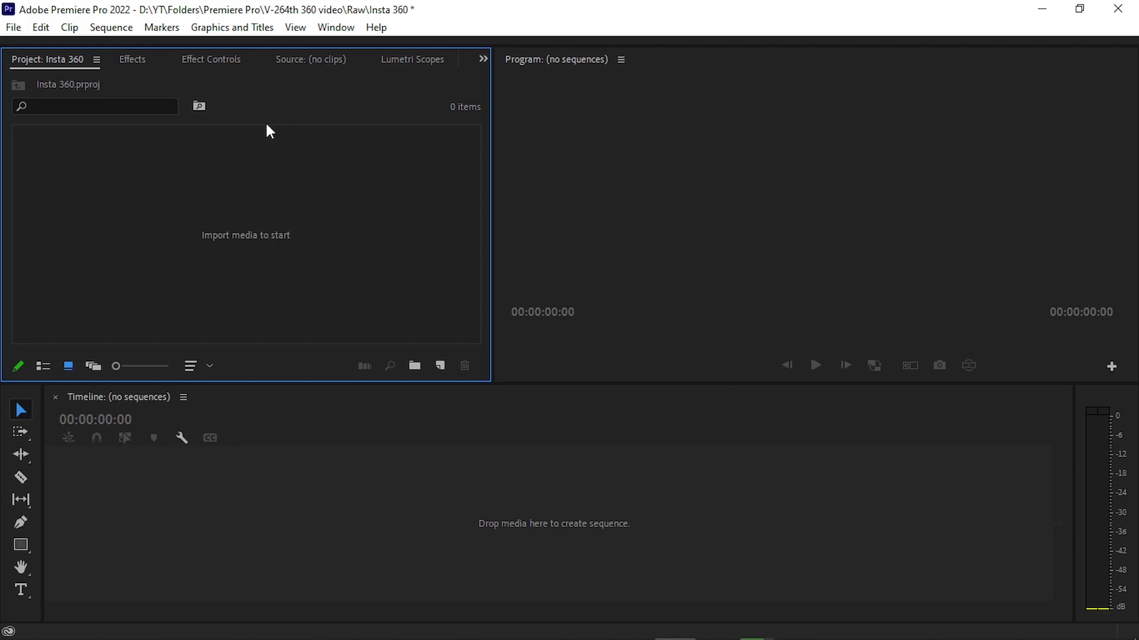
Import VID_20220625_140410_00_008 from the Desktop into the Premiere Pro project.
double_click(260, 210)
scroll(140, 448, down, 1)
click(110, 263)
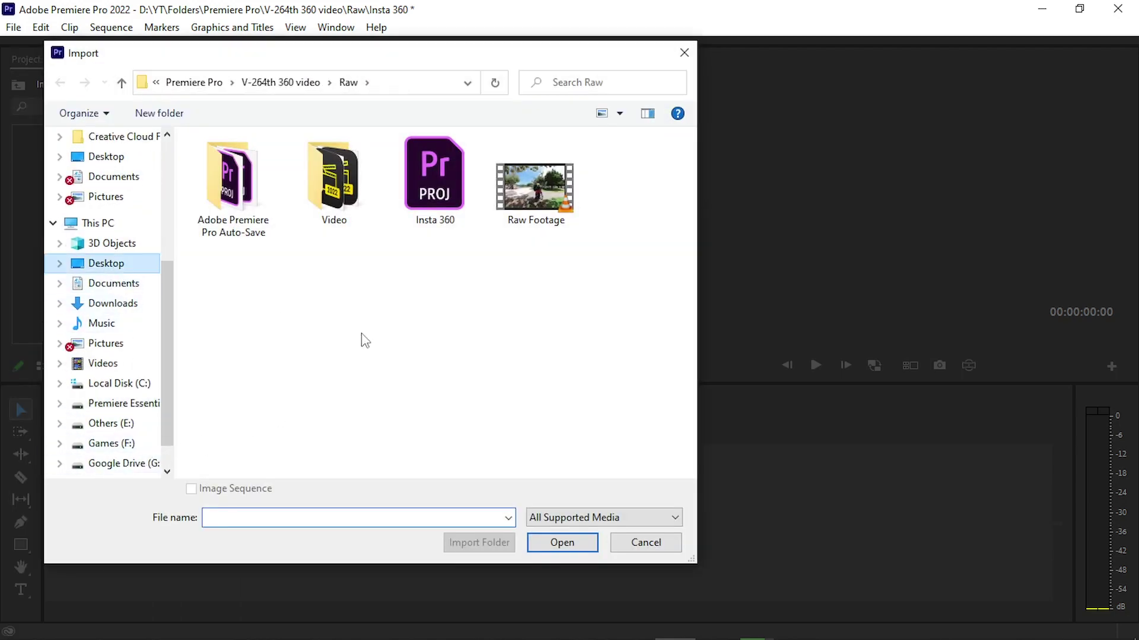
click(554, 542)
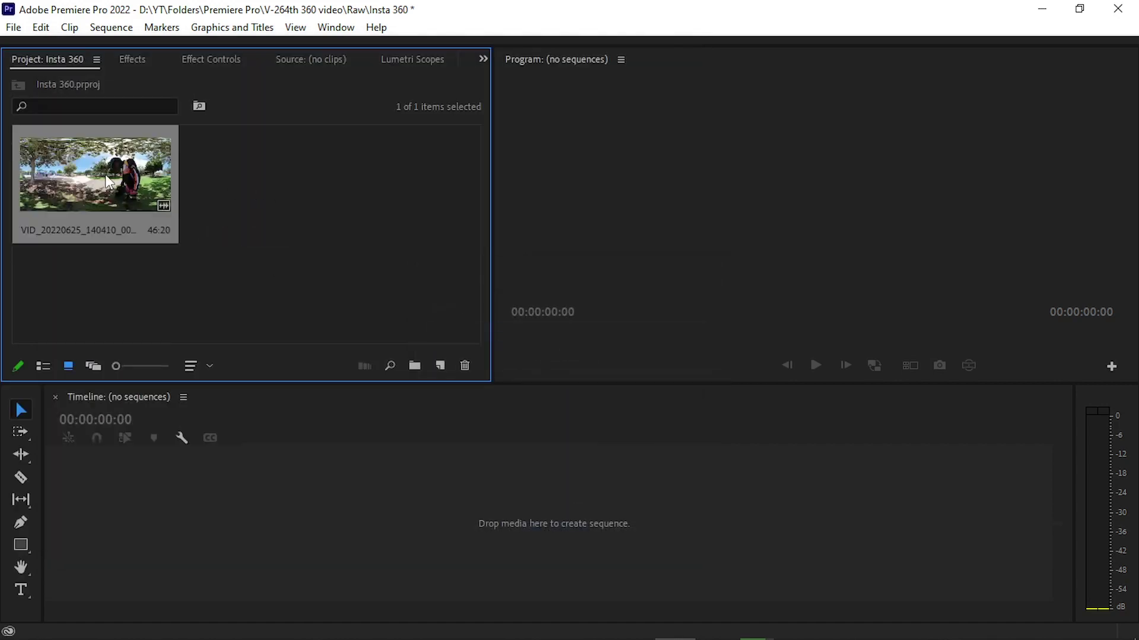
Create a new sequence from the clip and open the Program Monitor's Button Editor.
right_click(98, 179)
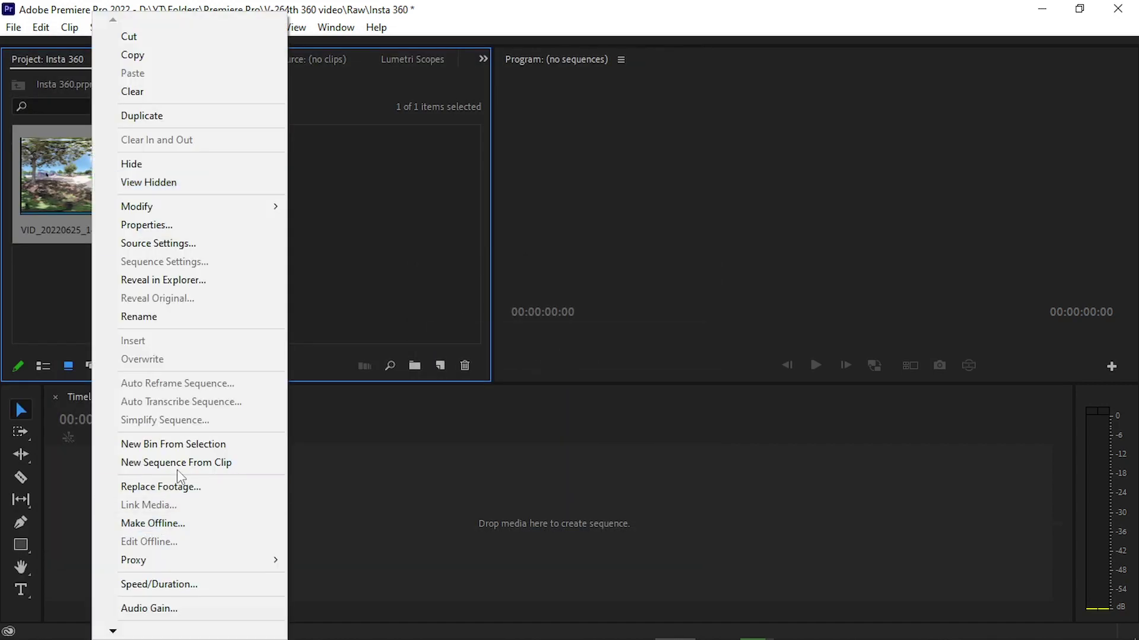
click(143, 465)
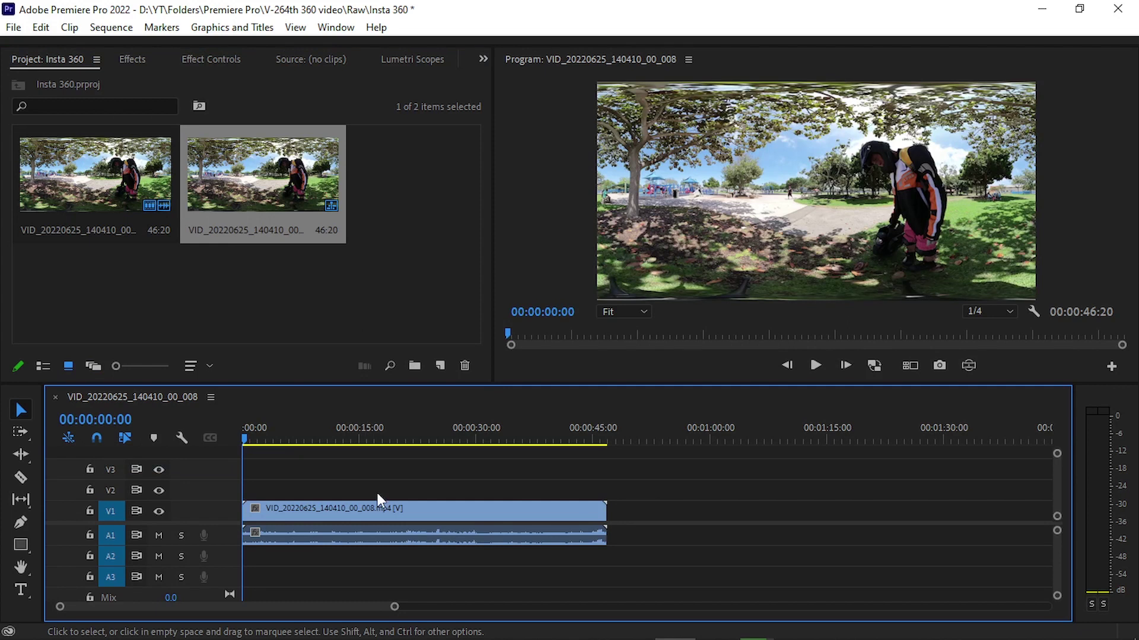
click(318, 509)
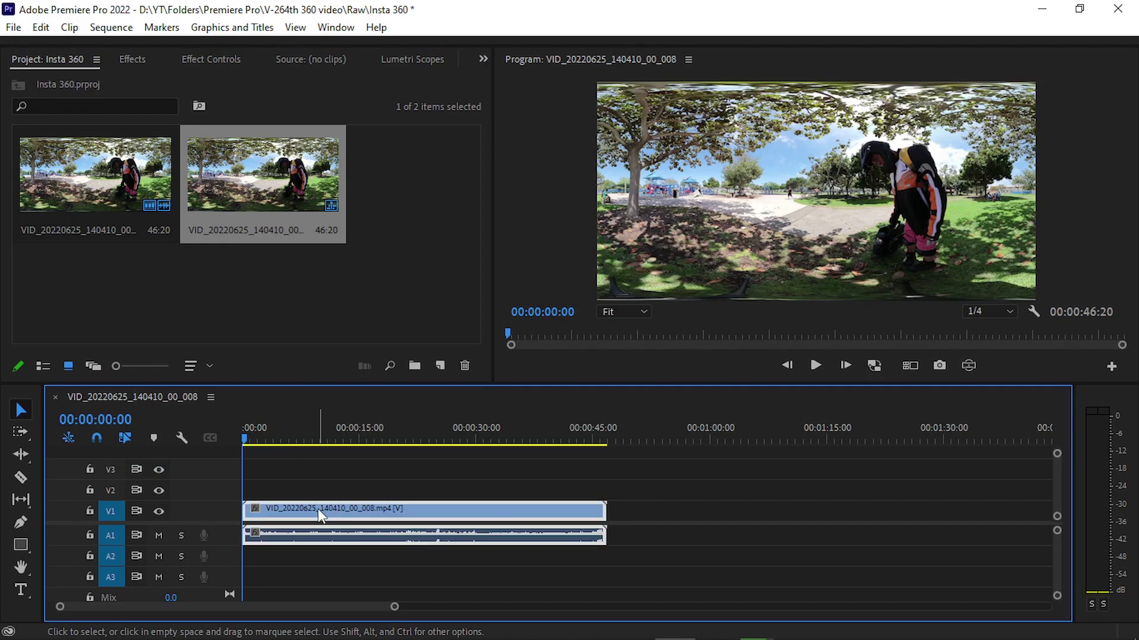
click(1111, 366)
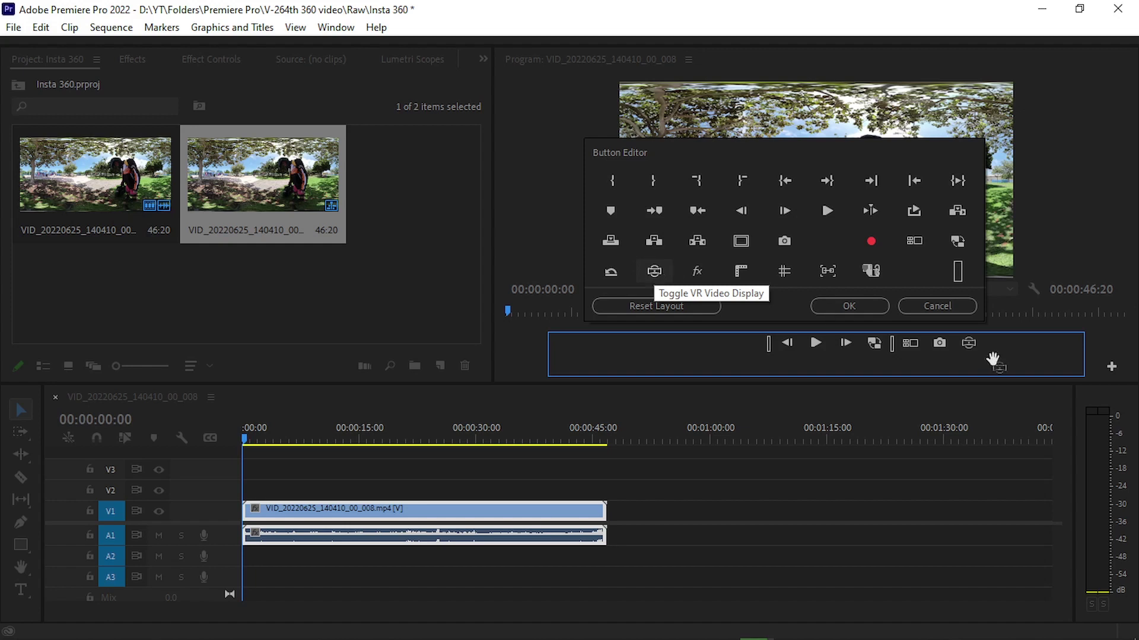
Add the Toggle VR Video Display button to the transport bar and turn VR display on.
click(853, 308)
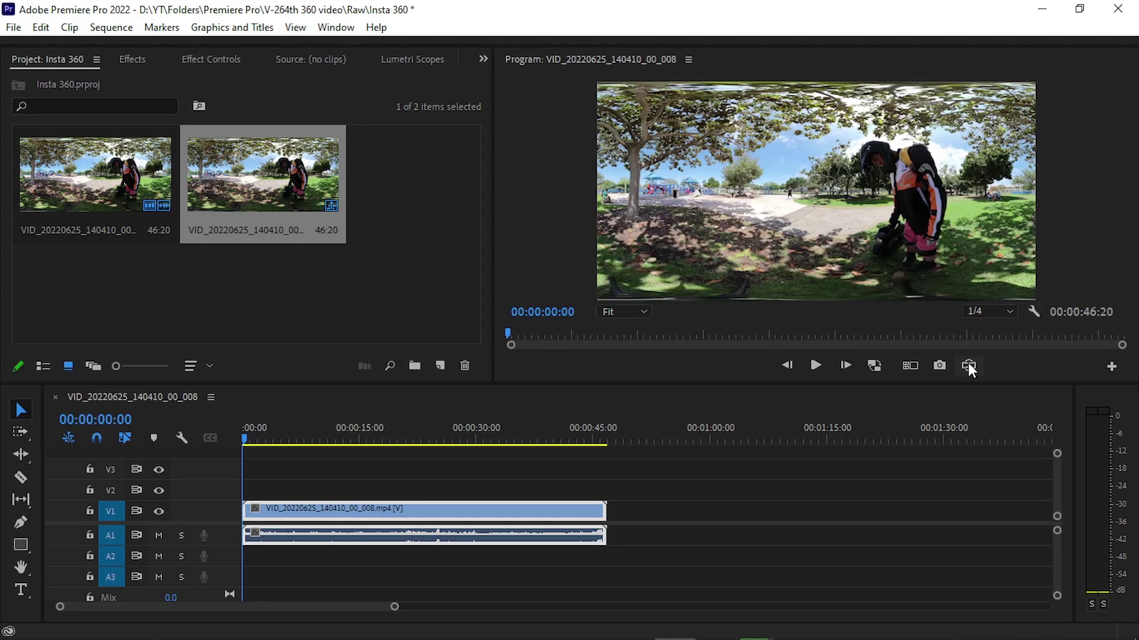
click(968, 366)
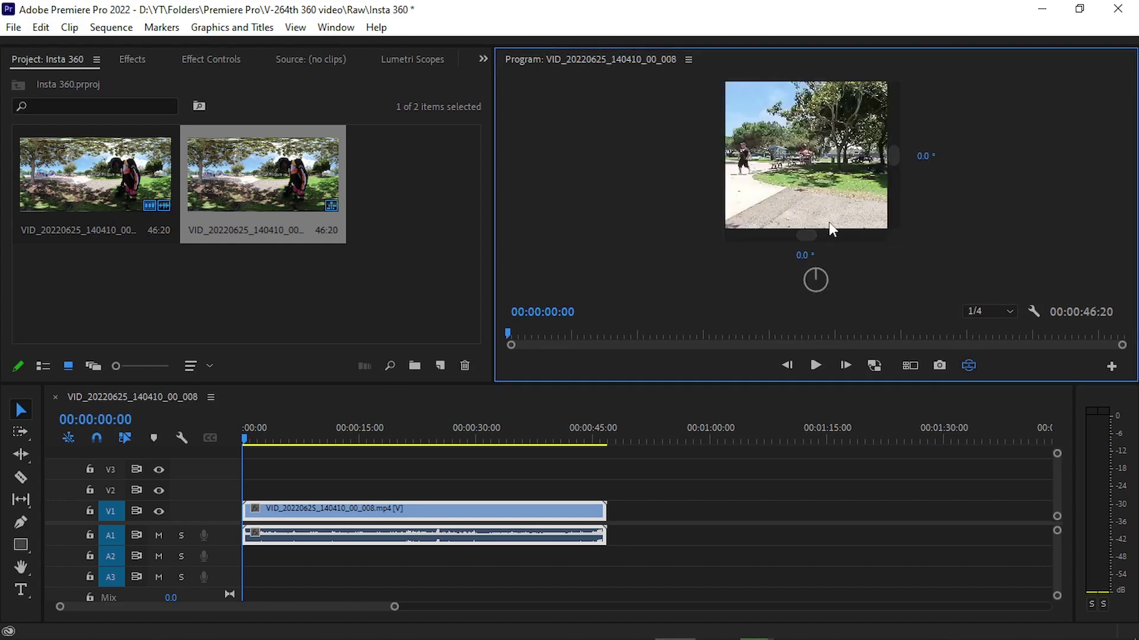
mouse_move(806, 235)
mouse_down()
mouse_move(841, 233)
mouse_move(775, 229)
mouse_move(869, 223)
mouse_move(789, 223)
mouse_move(816, 226)
mouse_up()
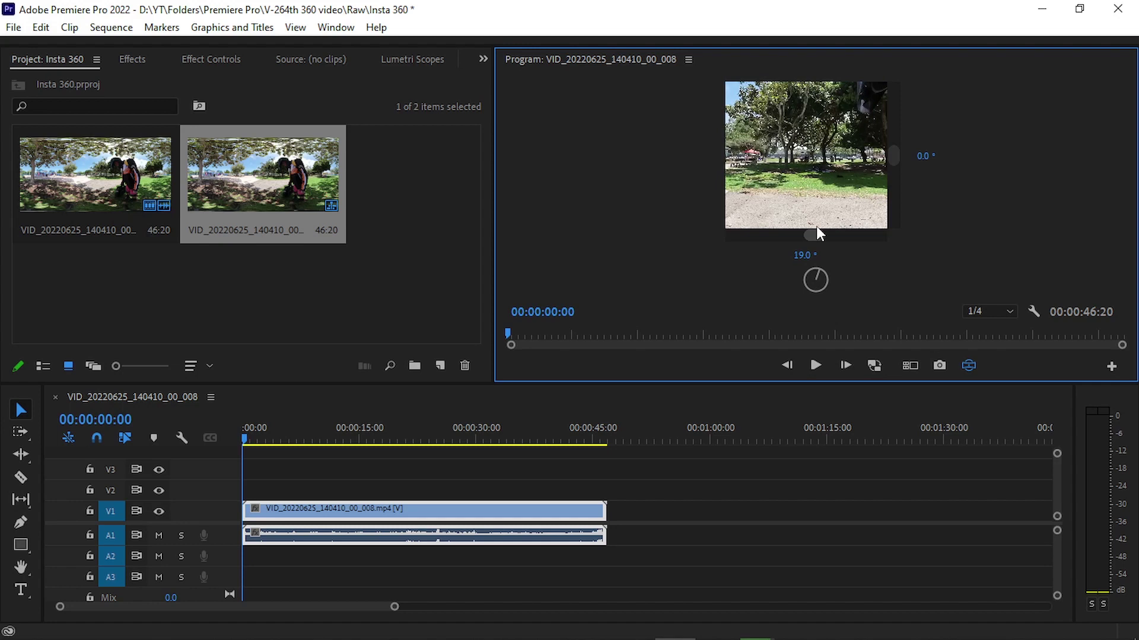
Pan and tilt the VR view up toward the rider, then return to the flat frame.
drag(816, 226, 849, 226)
mouse_move(894, 150)
mouse_down()
mouse_move(897, 126)
mouse_move(894, 148)
mouse_up()
drag(852, 236, 887, 133)
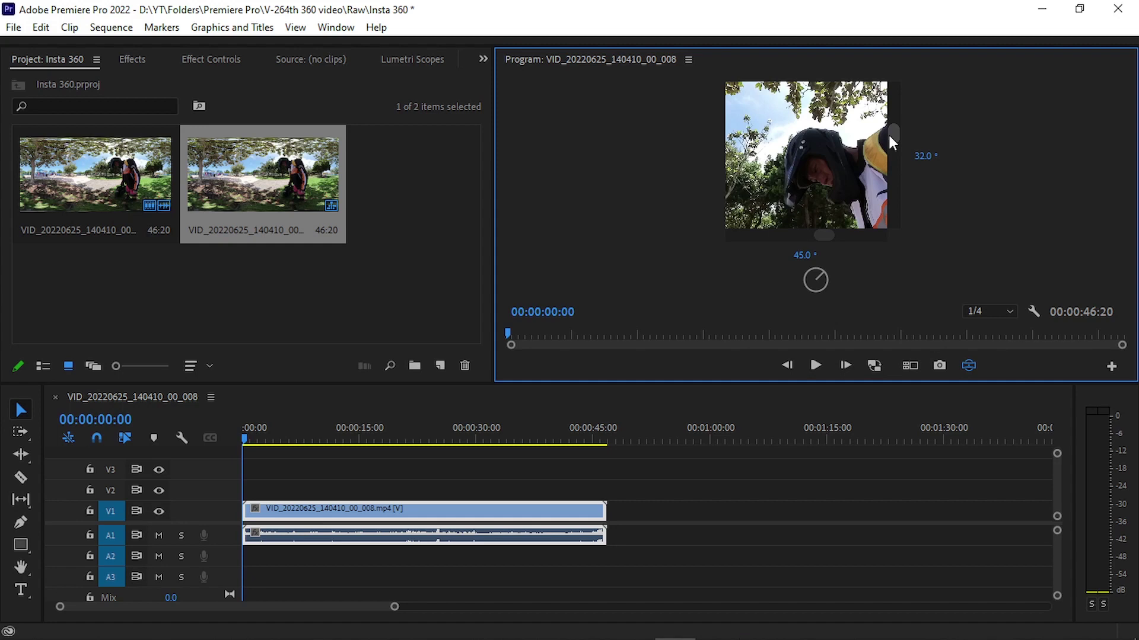
click(967, 366)
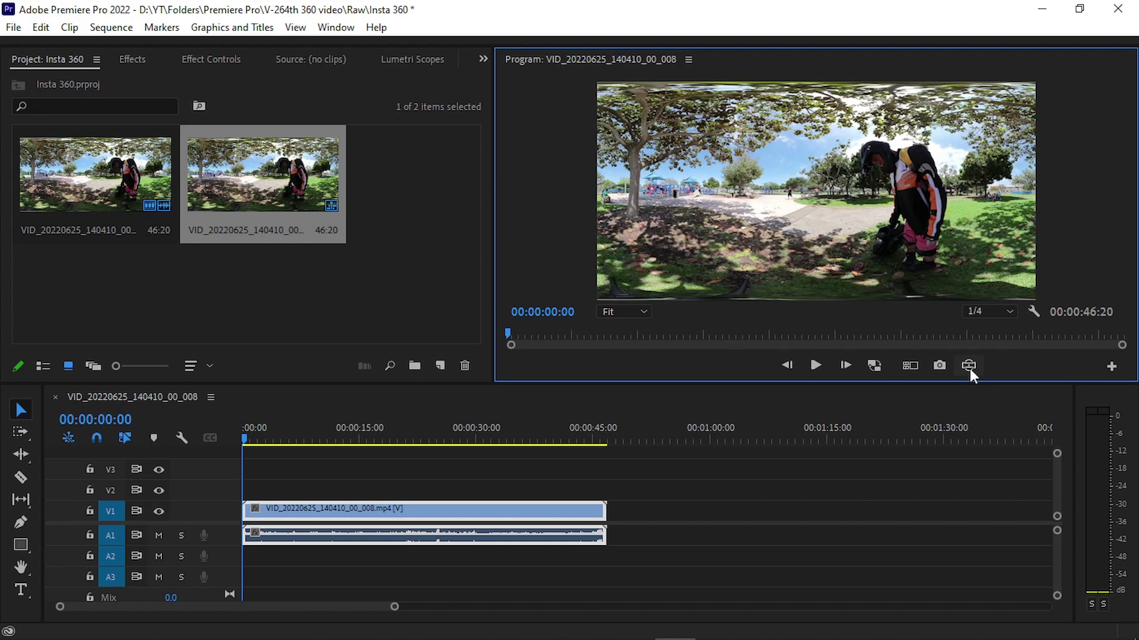